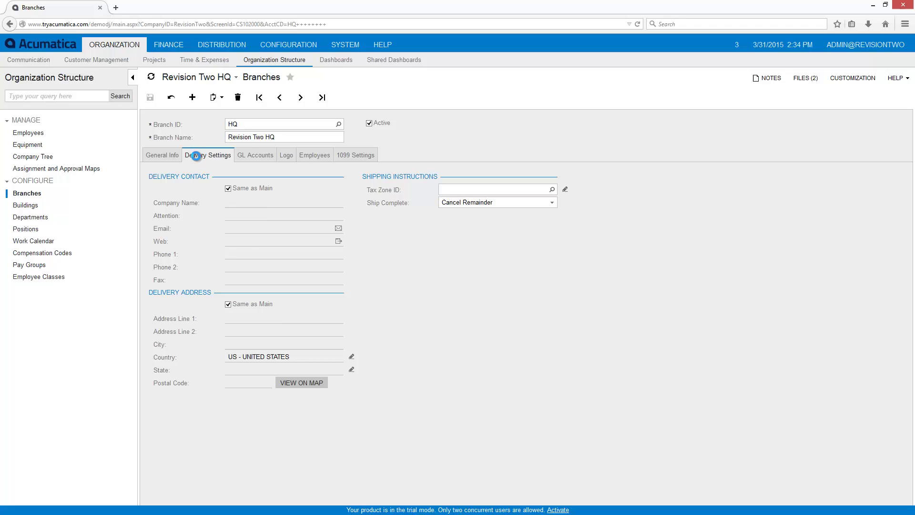
- Review the HQ branch's GL, logo, employee and contact tabs and its BRANCH HQ access role
click(259, 159)
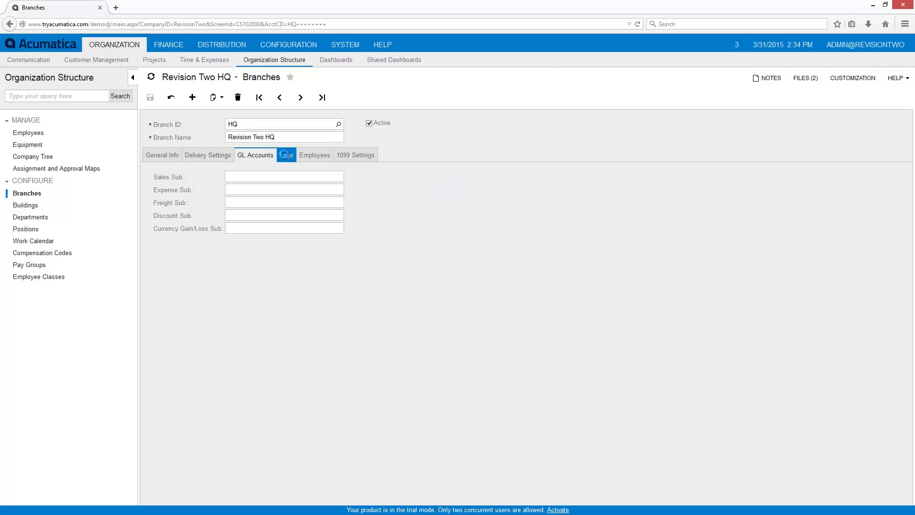
click(287, 156)
click(314, 155)
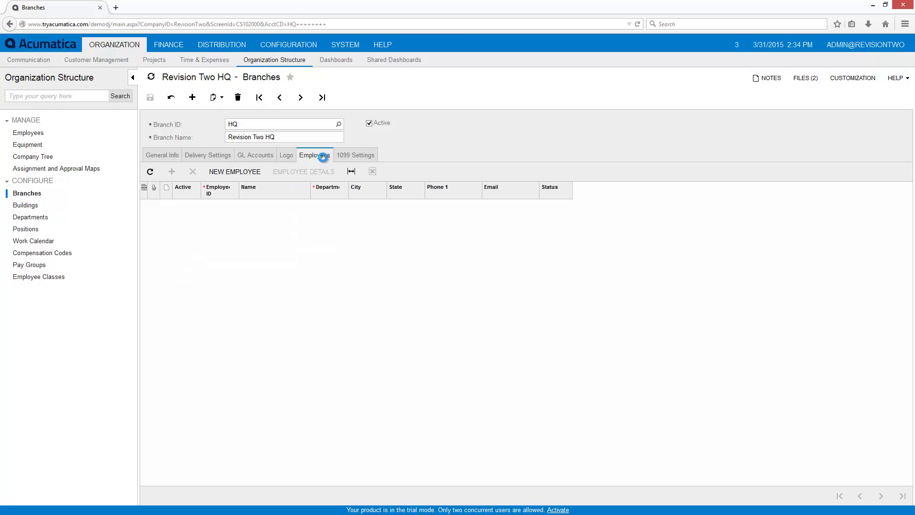
click(161, 156)
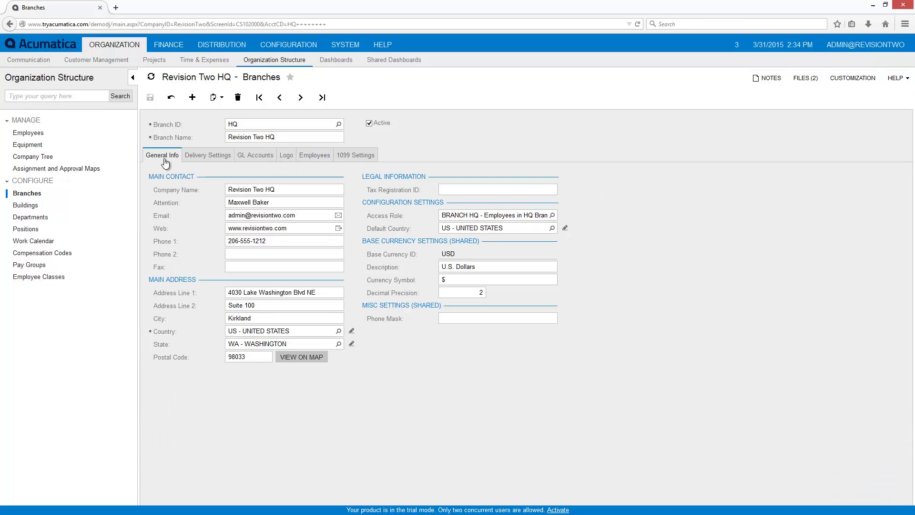
click(552, 215)
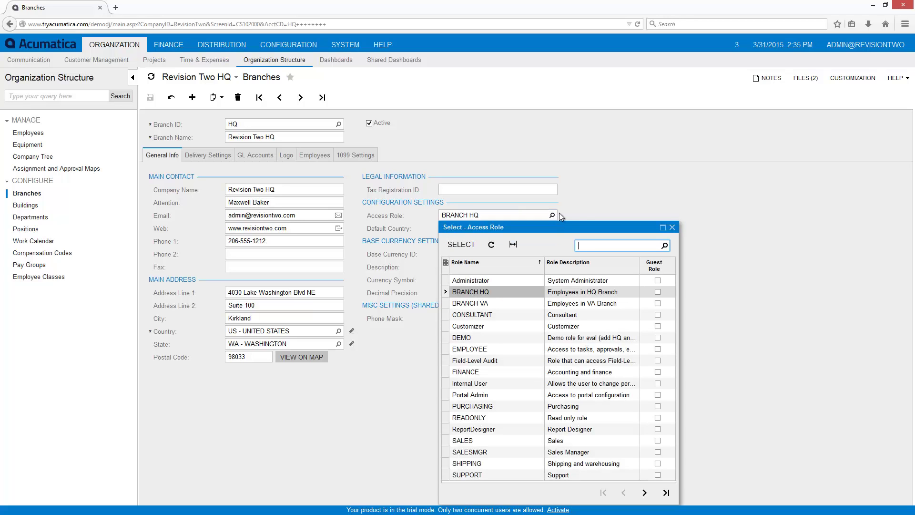
click(580, 209)
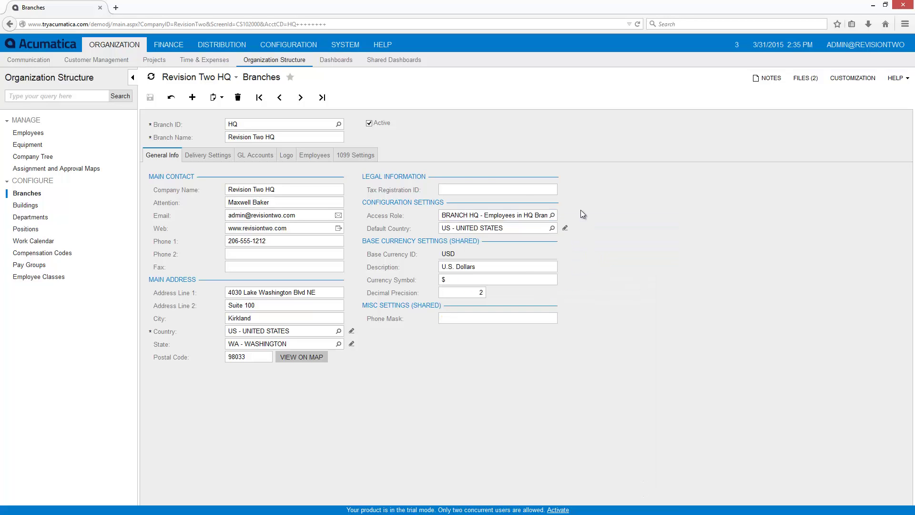
- Go to Finance > General Ledger setup and open the Ledgers list
click(181, 47)
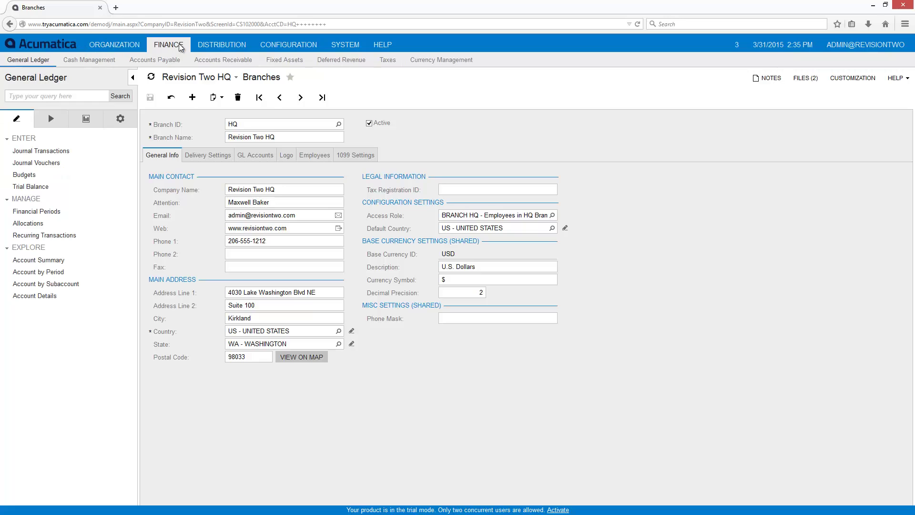
click(120, 119)
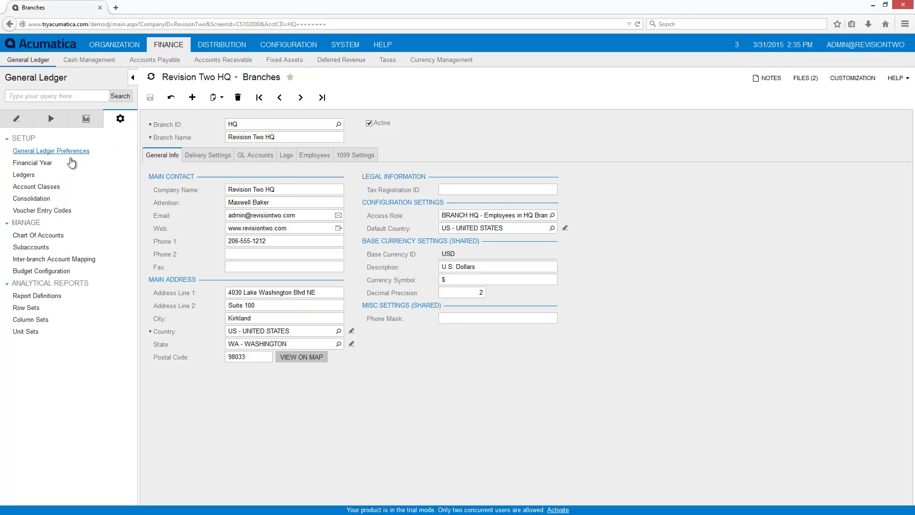
click(29, 175)
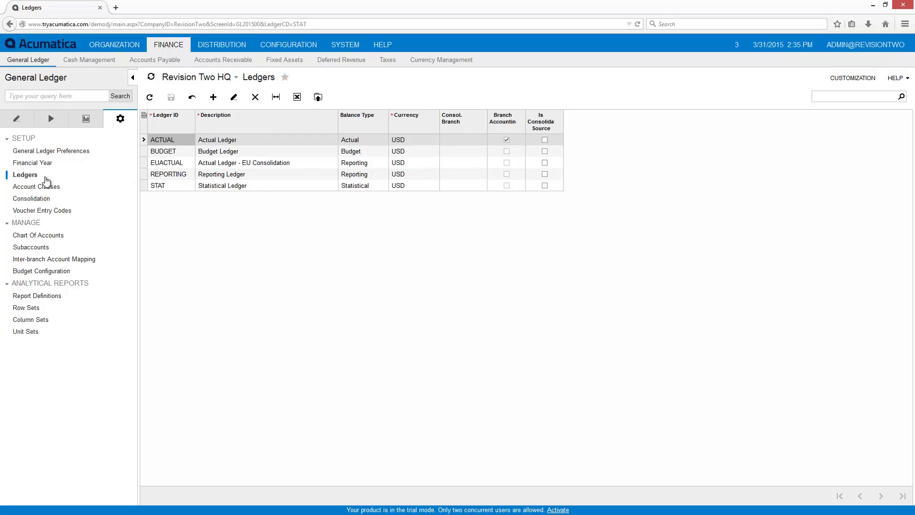
- Inspect HQ's inter-branch mapping to VA and the accounts available for its 26000 offset
click(66, 260)
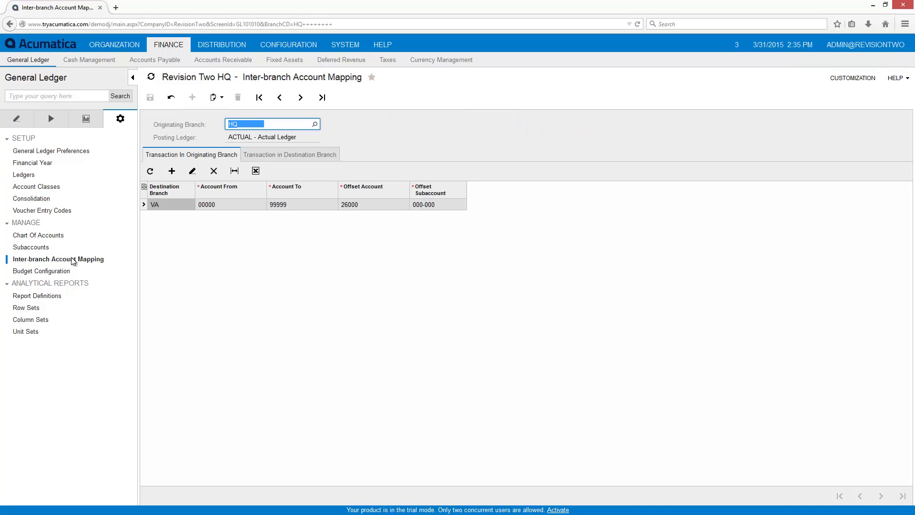
click(367, 203)
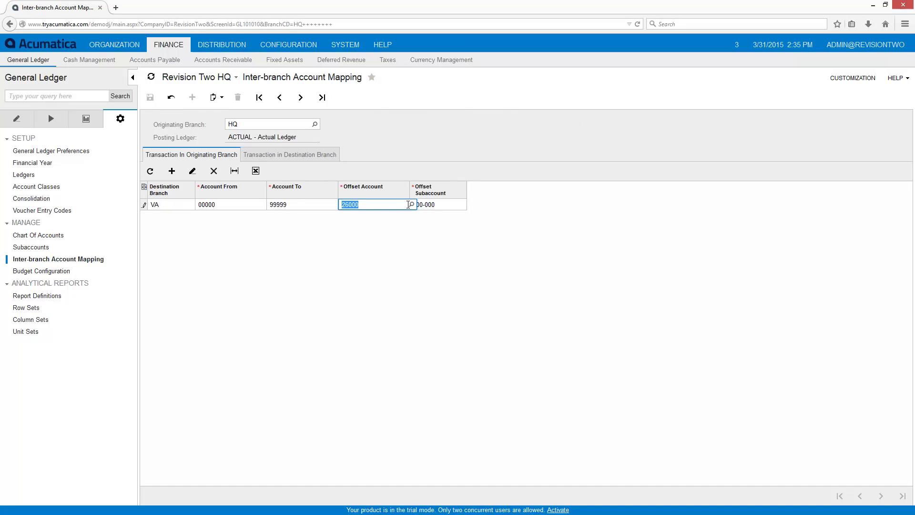
click(412, 205)
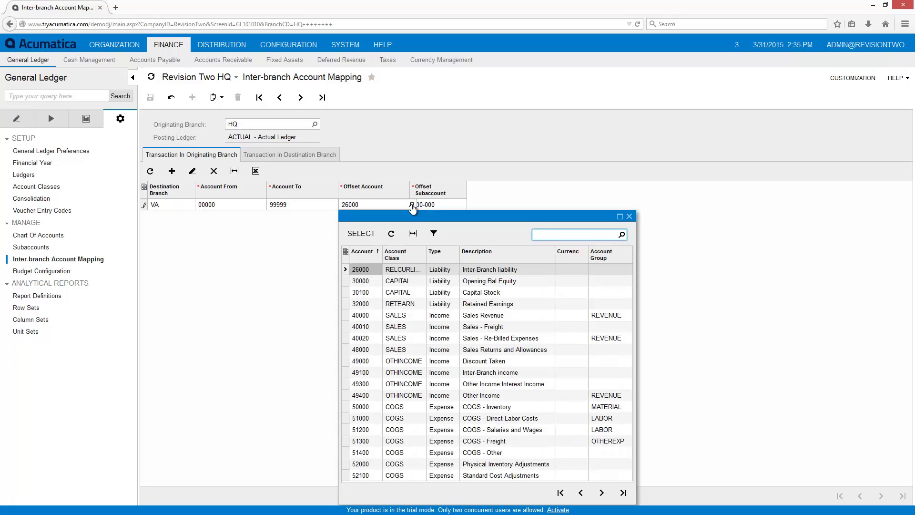
- Leave the offset account unchanged and start a new Journal Transactions batch
key(Escape)
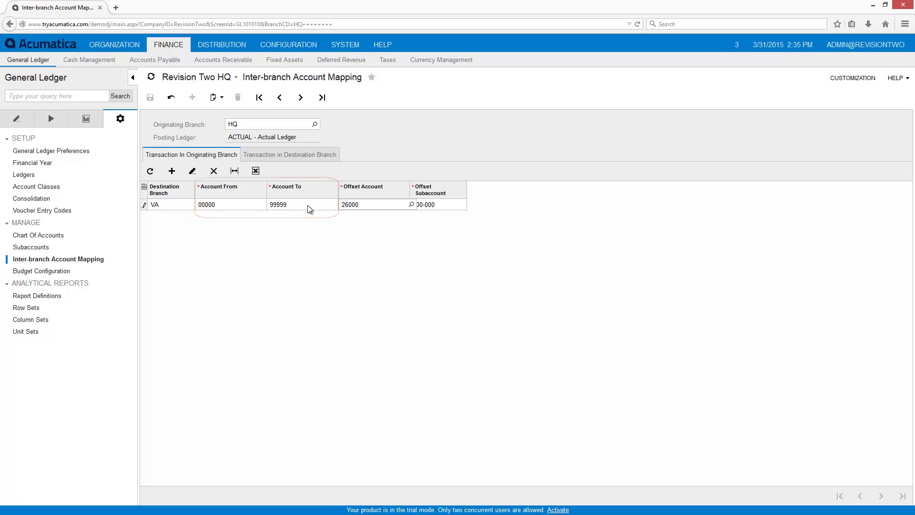
click(16, 119)
click(22, 150)
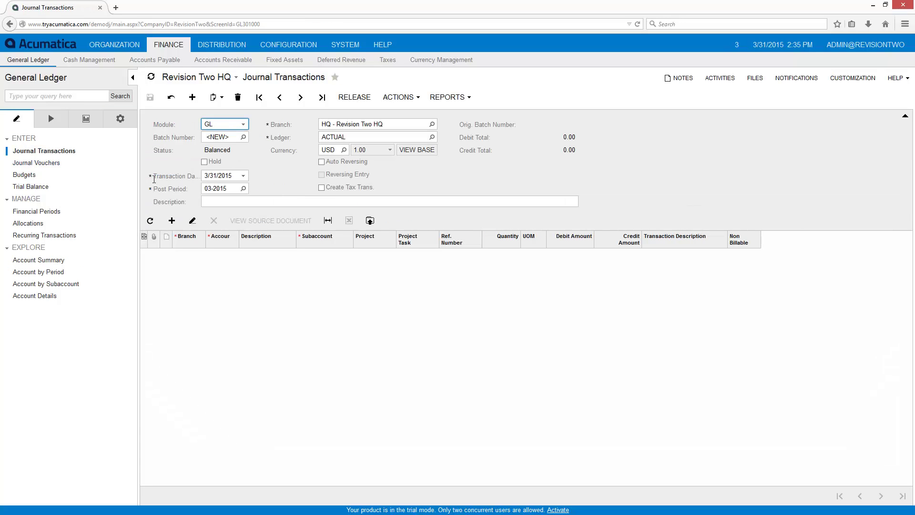
- Add a journal line crediting HQ account 40000 Sales Revenue for 101.00
click(172, 220)
key(Tab)
text(sales)
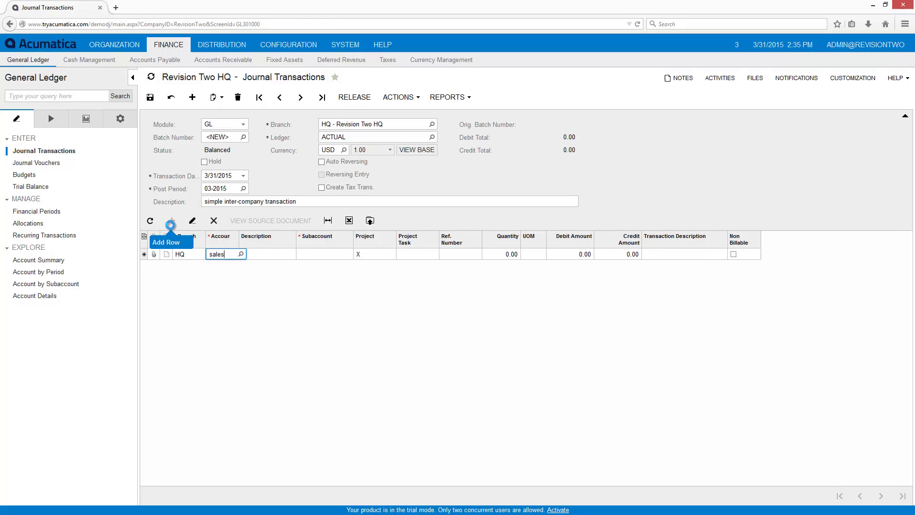
click(237, 277)
key(Tab)
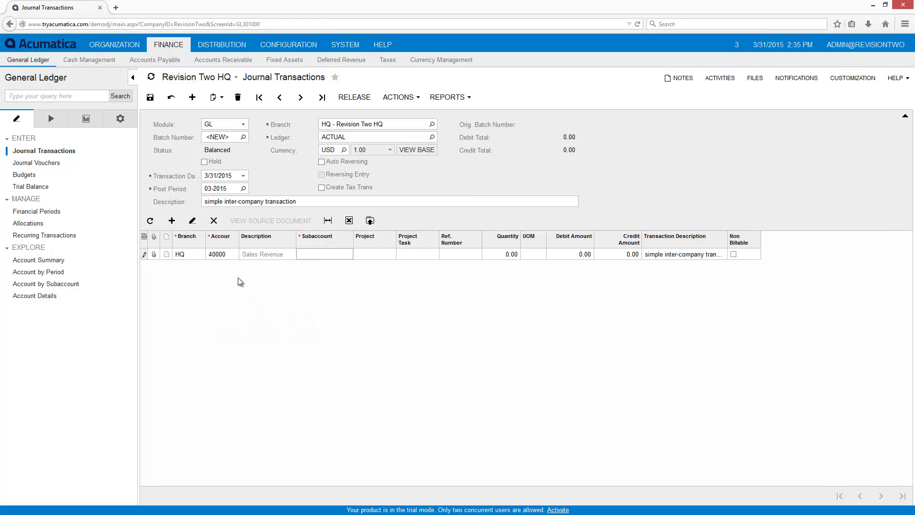
key(Tab)
key(Tab)
key(Tab)
key(Tab)
key(Tab)
key(Tab)
key(Tab)
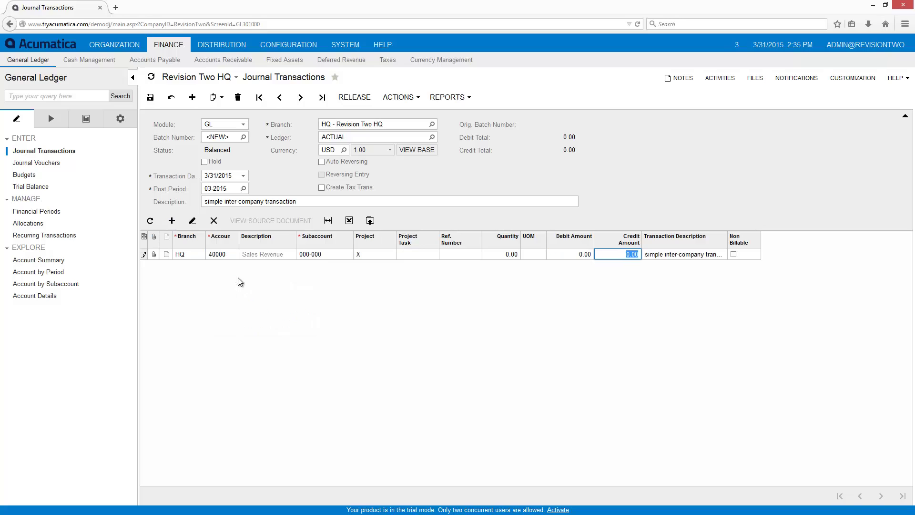
text(101)
- Add a VA 11000 debit line for 101.00, then save and release the batch
key(Tab)
click(237, 279)
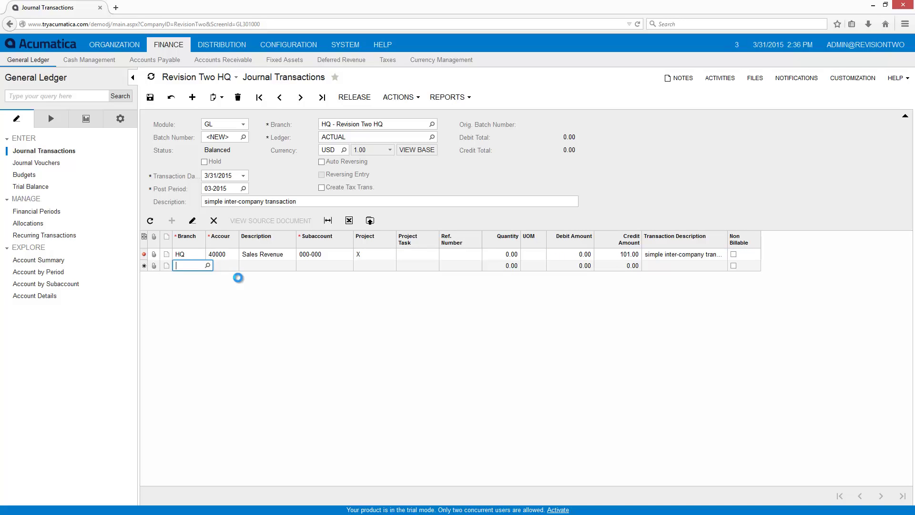
text(VA)
key(Tab)
text(11000)
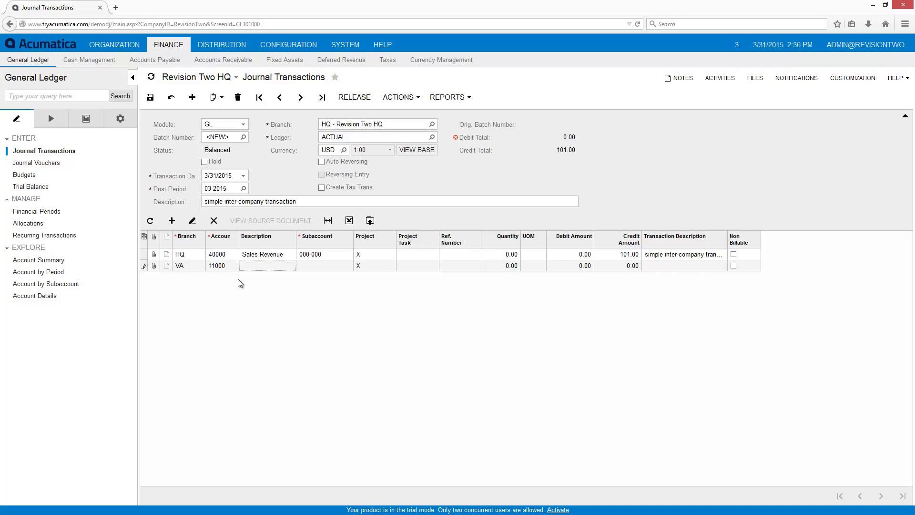
key(Tab)
click(150, 97)
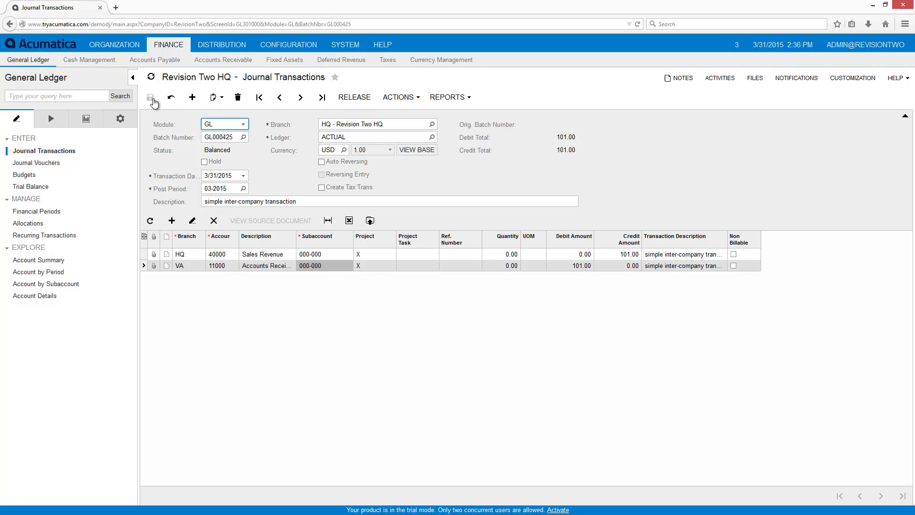
click(361, 100)
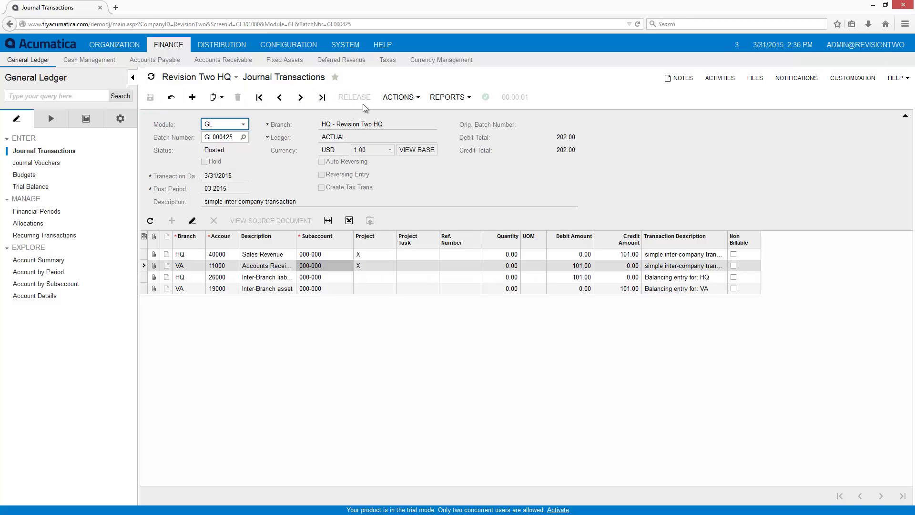
- Start a transfer from WHOLESALE to VA-WHOLESL described 'transfer inventory between branches'
click(221, 44)
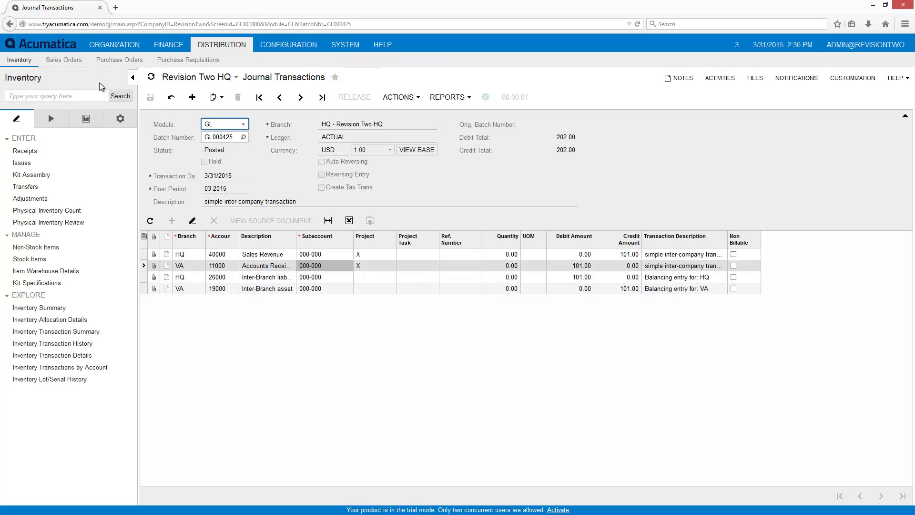
click(27, 188)
click(432, 123)
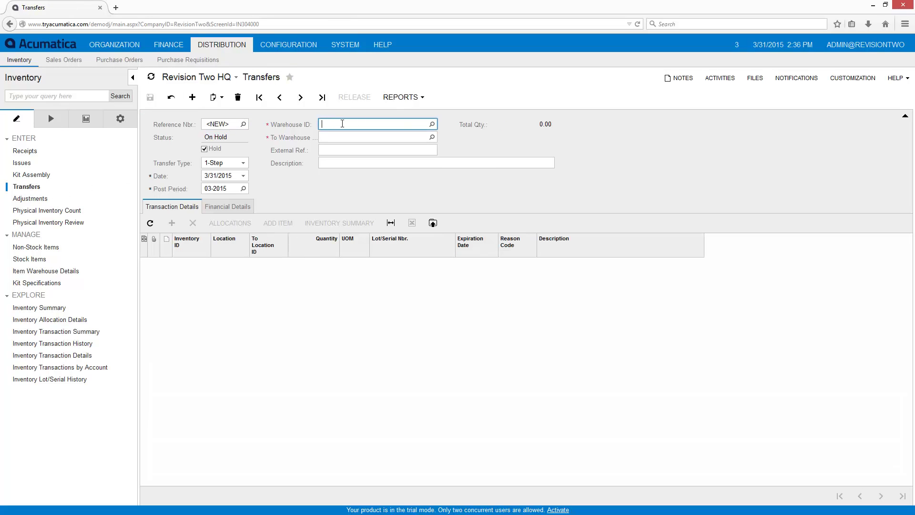
double_click(351, 215)
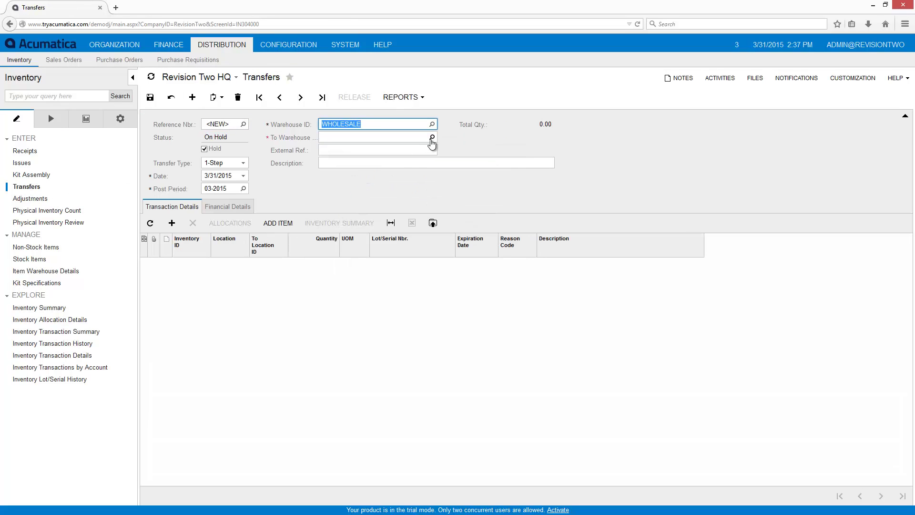
click(432, 137)
double_click(352, 218)
key(Tab)
key(Tab)
text(transfer inventory between branches)
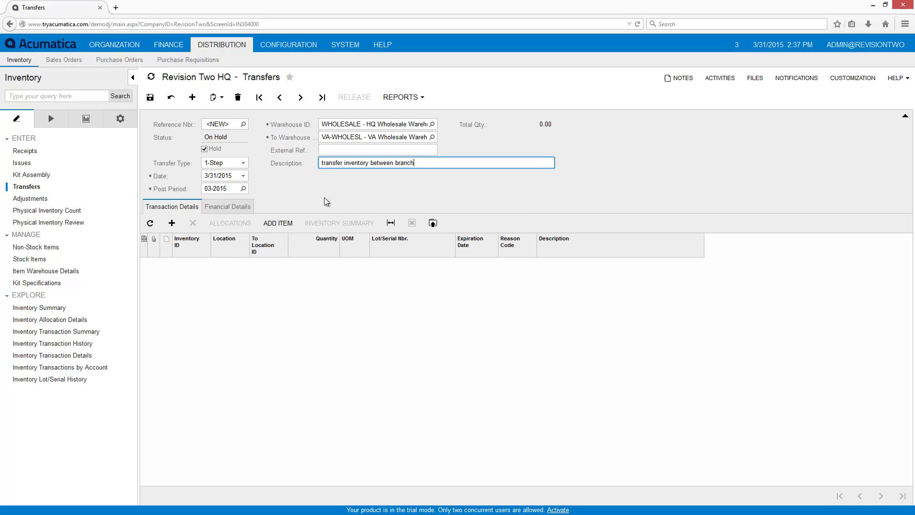
- Add a line for 5 Lego 500 piece sets from location R1S1 to TABLE1
key(Tab)
text(aa)
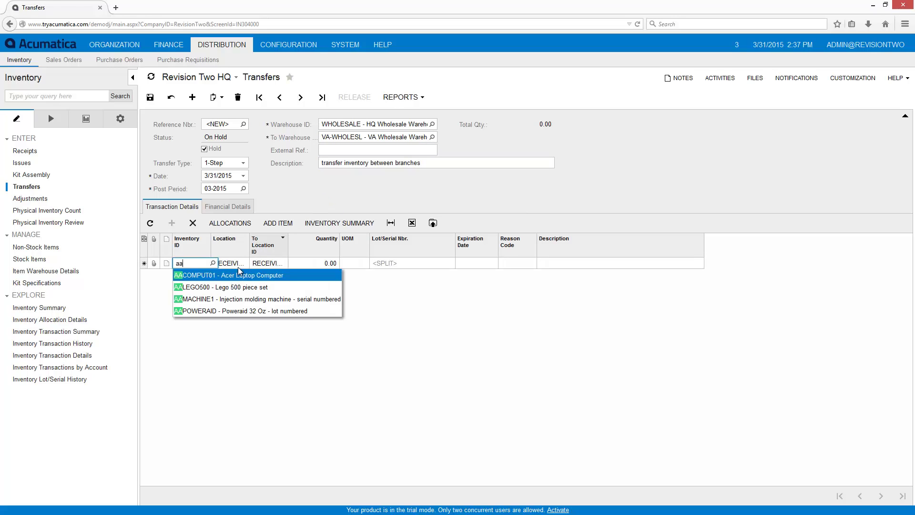
key(Tab)
text(R1S1)
key(Tab)
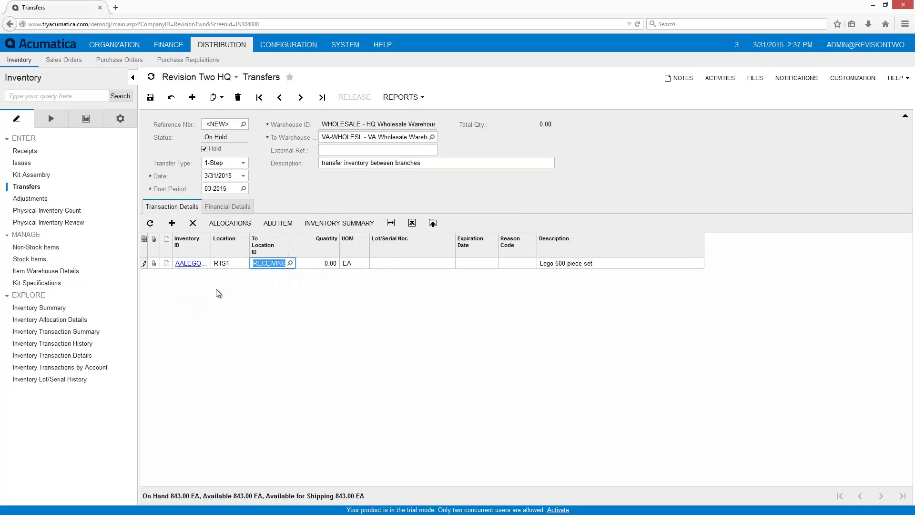
click(290, 263)
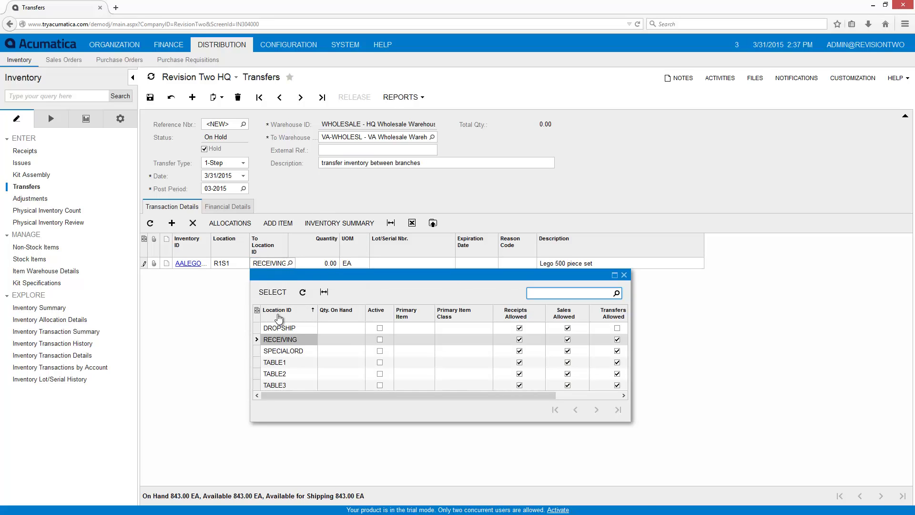
double_click(284, 366)
text(5)
key(Tab)
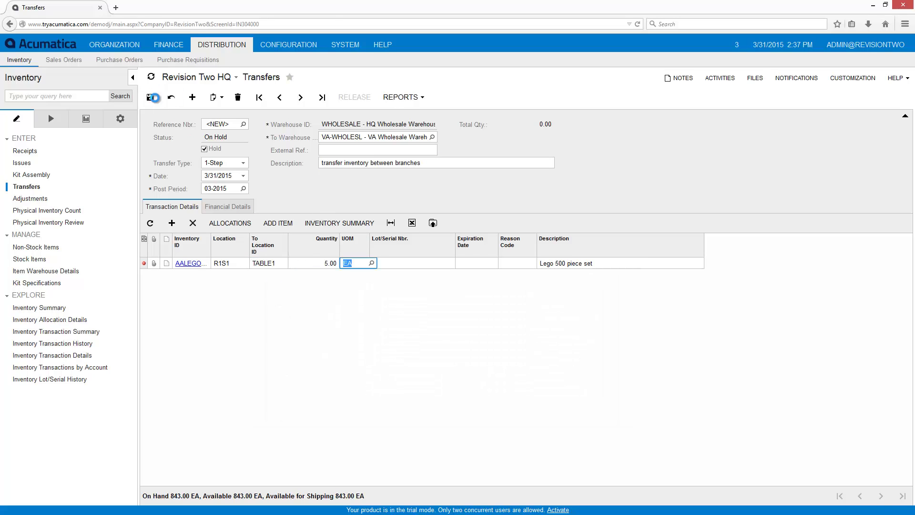
- Save the transfer, take it off hold and release it
click(151, 97)
click(205, 149)
click(344, 101)
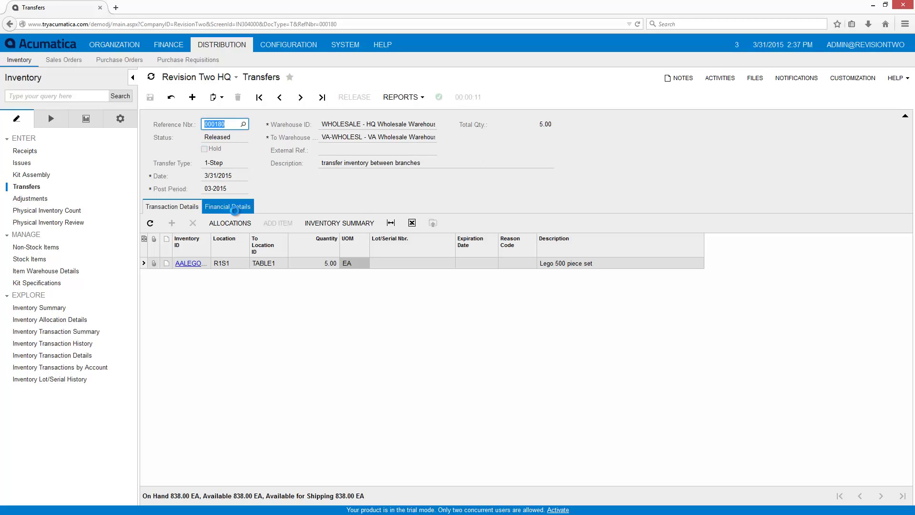
- Inspect batch 00000998's HQ Inventory Asset, Goods in Transit and VA inter-branch lines
click(230, 208)
click(218, 228)
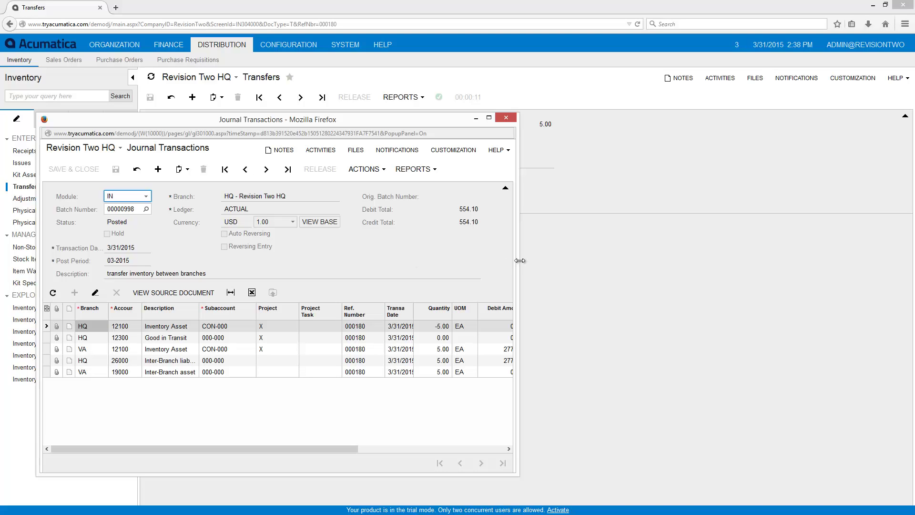
drag(519, 261, 617, 260)
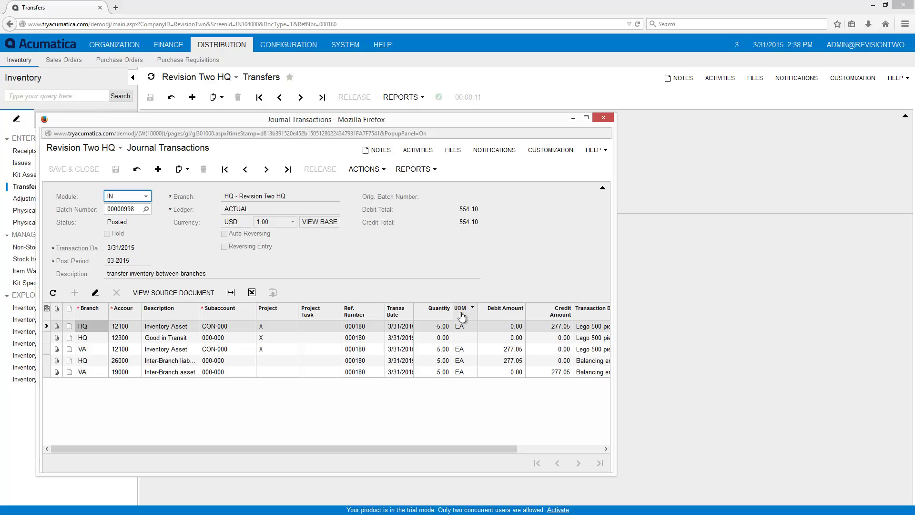
click(164, 327)
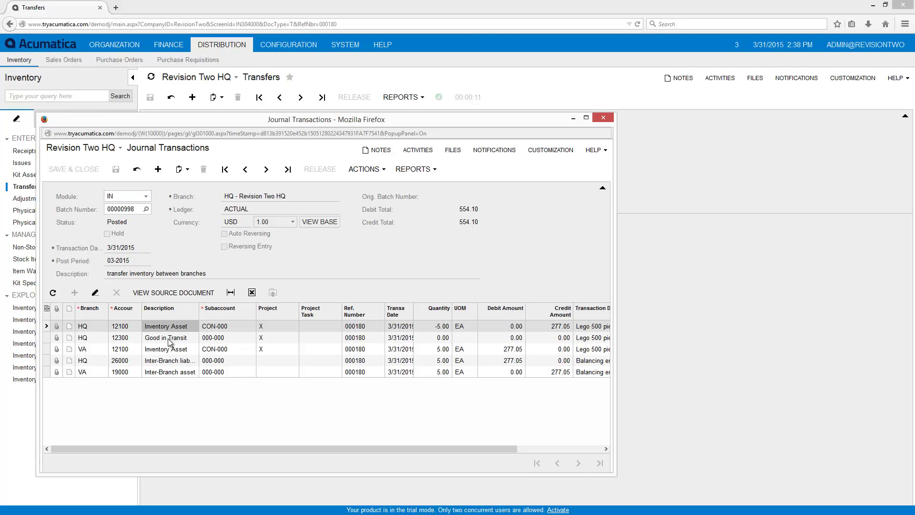
click(170, 339)
click(172, 373)
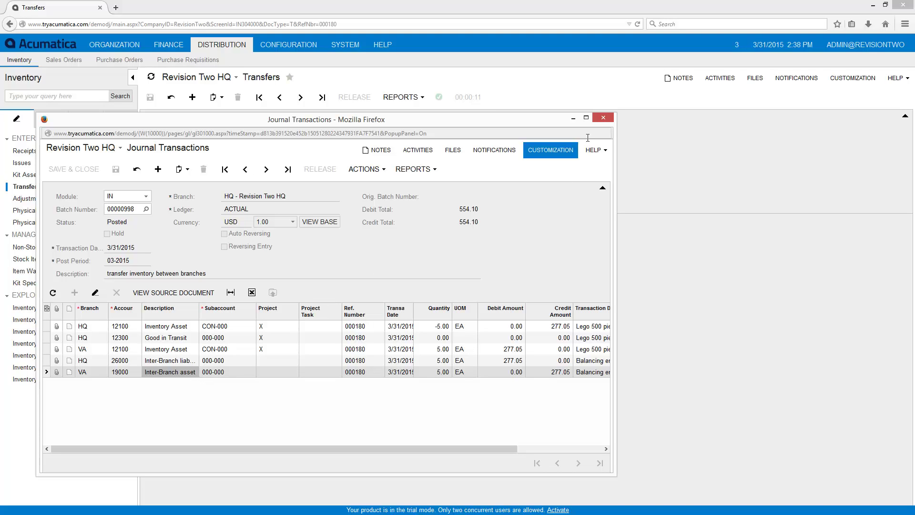
click(604, 118)
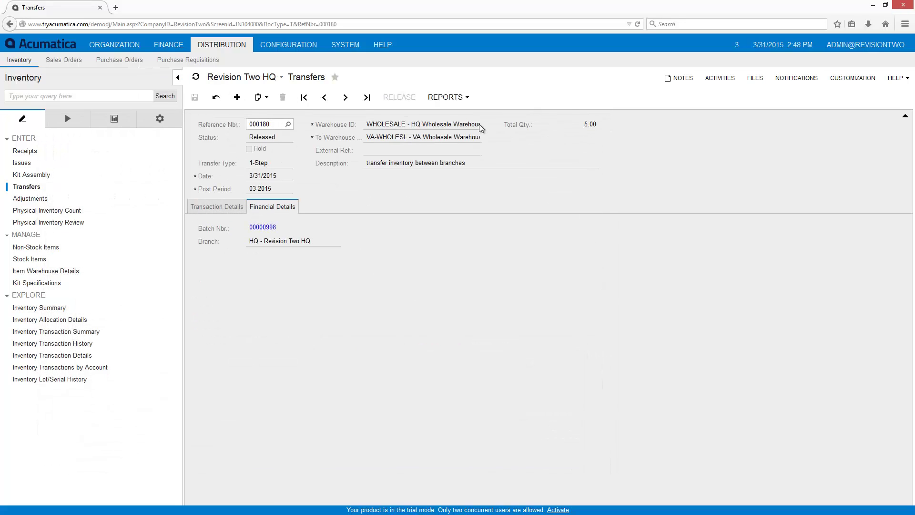
- Open Report Definitions and load the DBSP Balance Sheet report
click(178, 45)
click(169, 122)
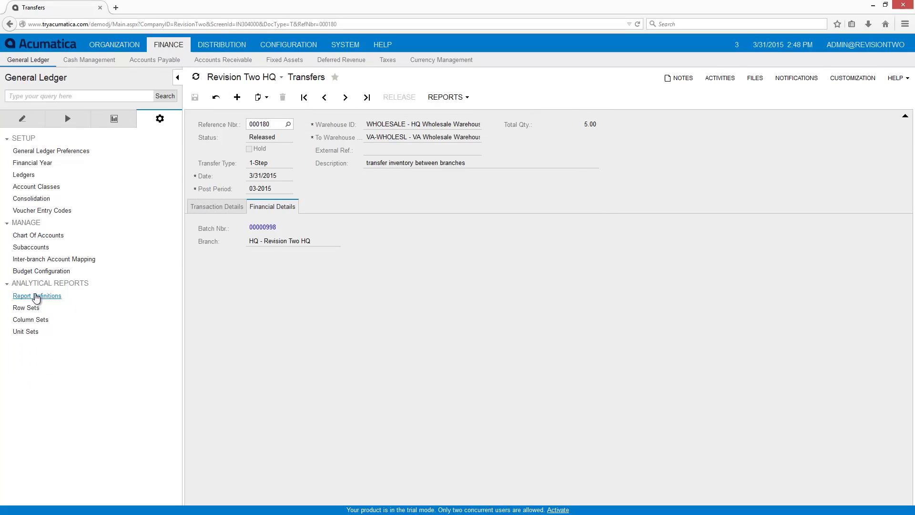
click(36, 295)
click(336, 137)
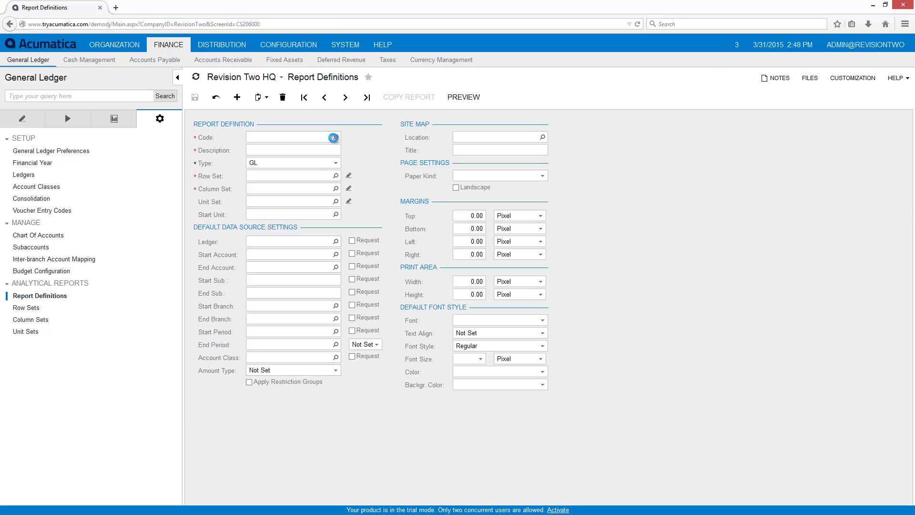
double_click(320, 150)
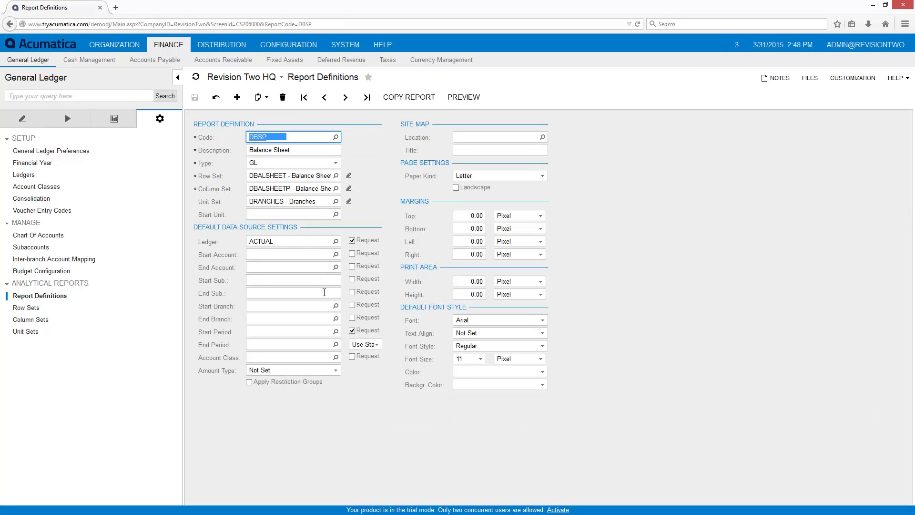
- Check the start branch list and the BRANCHES unit set's HQ unit data source filter
click(336, 306)
click(336, 308)
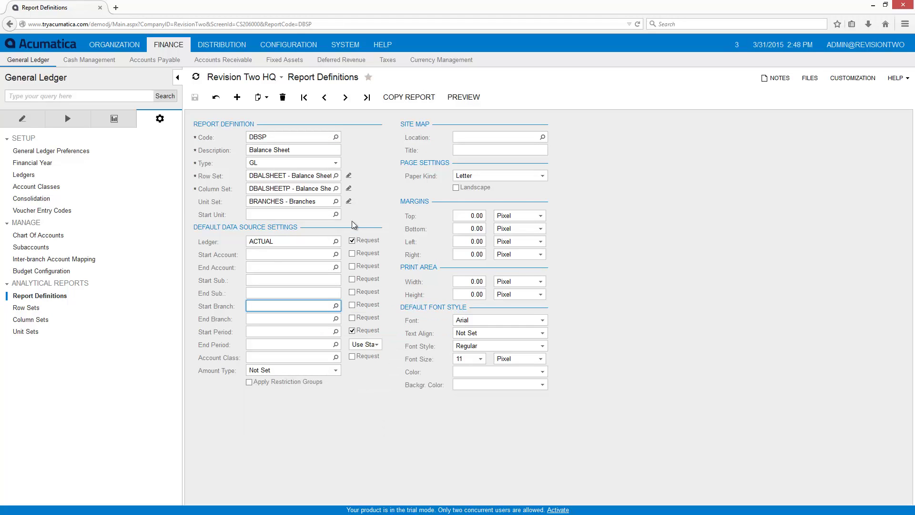
click(349, 202)
click(104, 244)
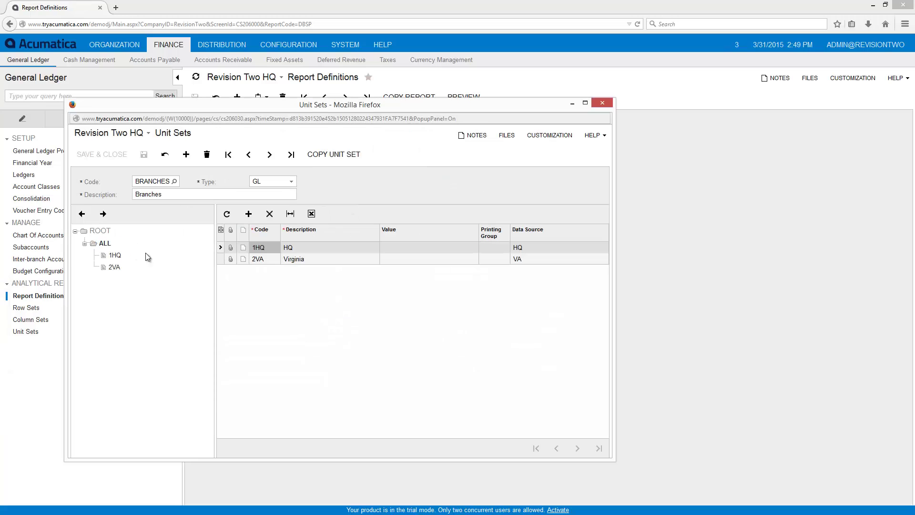
click(562, 247)
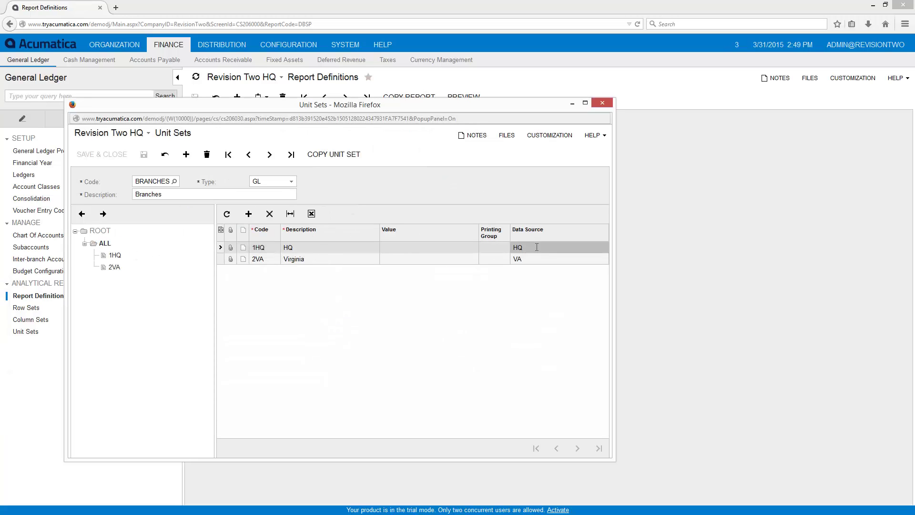
click(604, 248)
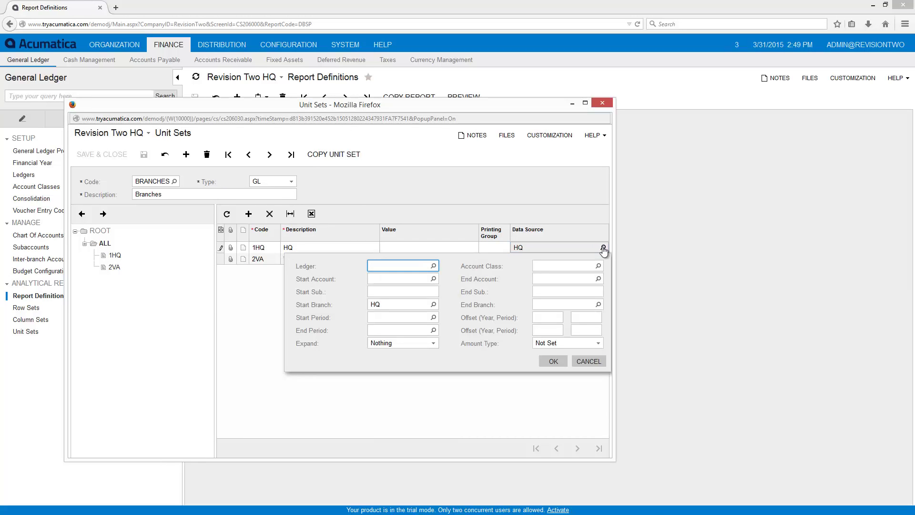
click(602, 103)
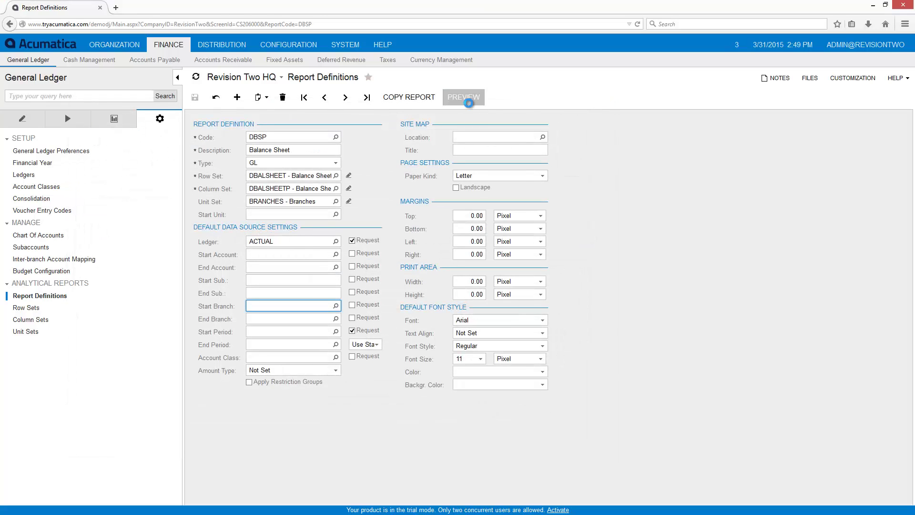
- Run the Balance Sheet as of March 31, 2015 and jump to its HQ branch section
click(466, 100)
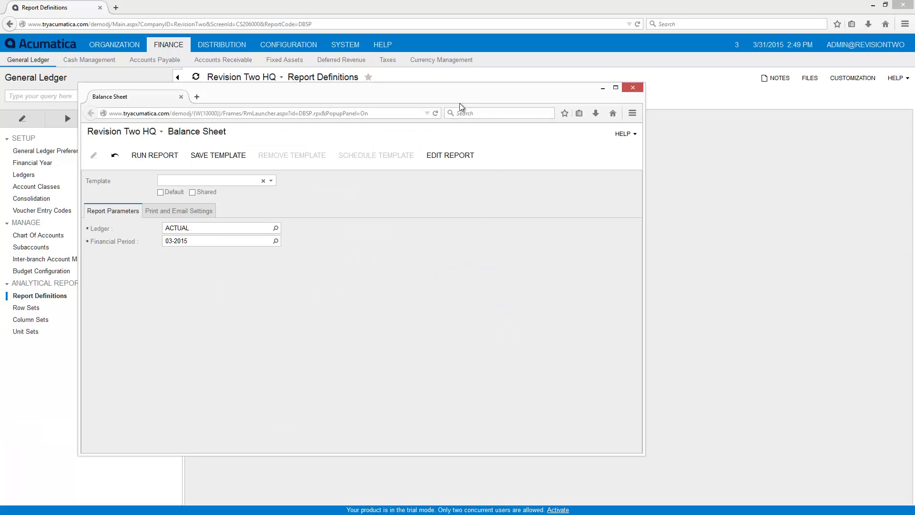
click(164, 151)
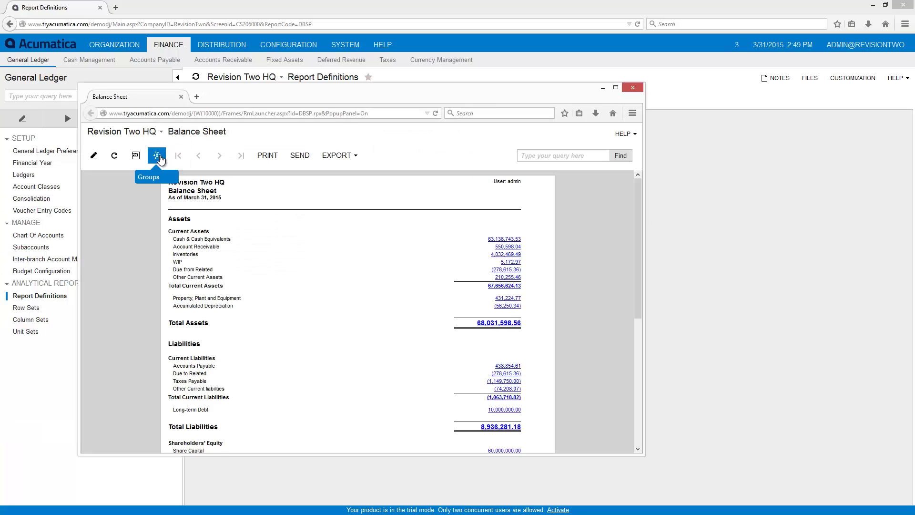
click(157, 155)
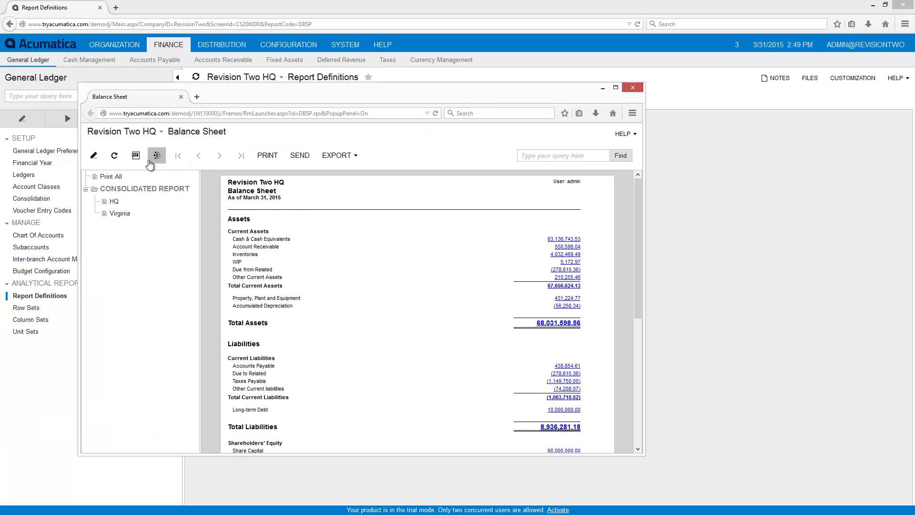
click(115, 201)
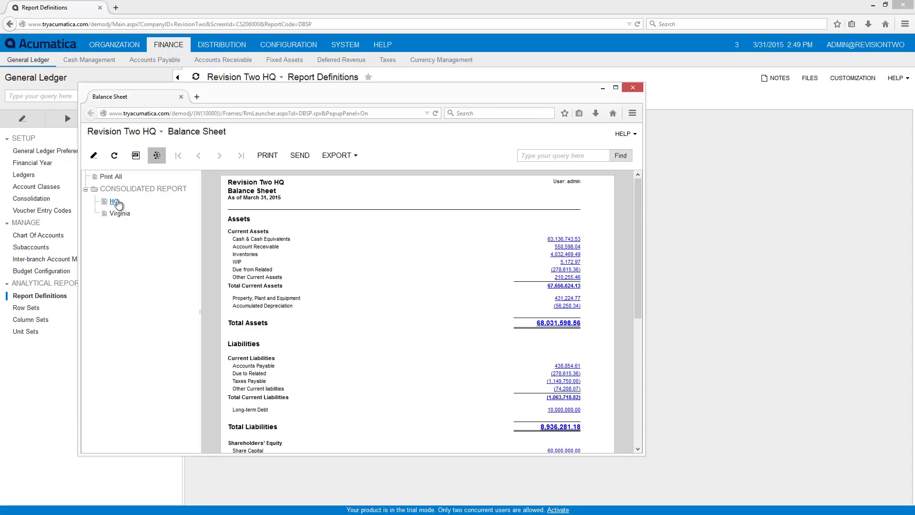